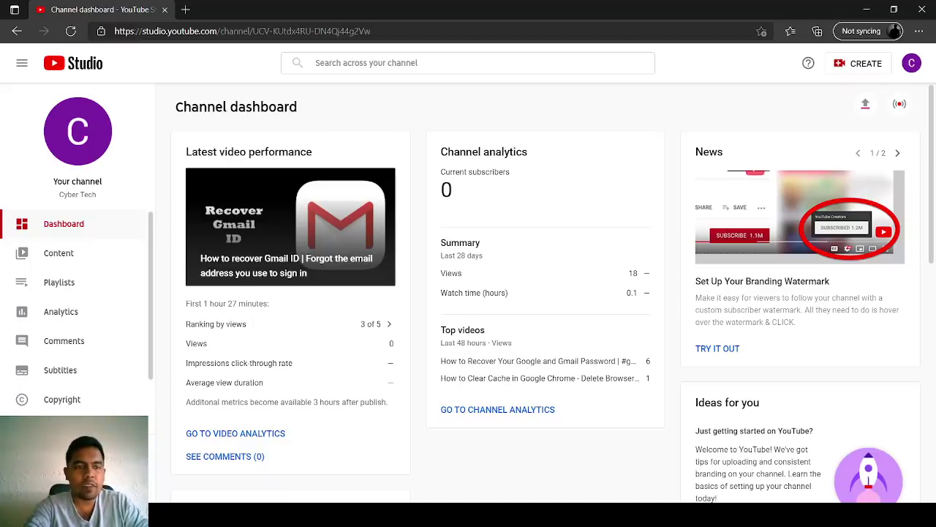
Step: Check the public Cyber Tech channel page with its five uploads, then return to Layout customization
{"action": "left_click", "coordinate": [78, 132]}
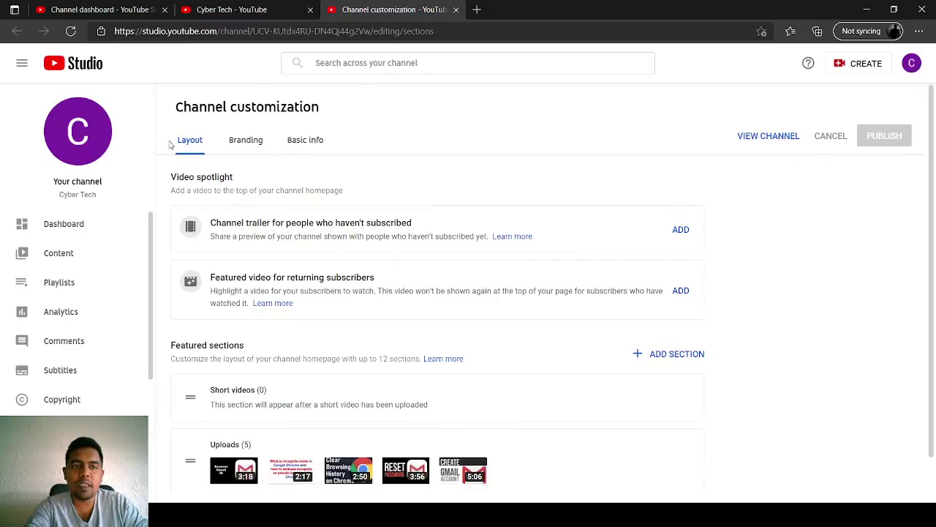
{"action": "left_click", "coordinate": [225, 10]}
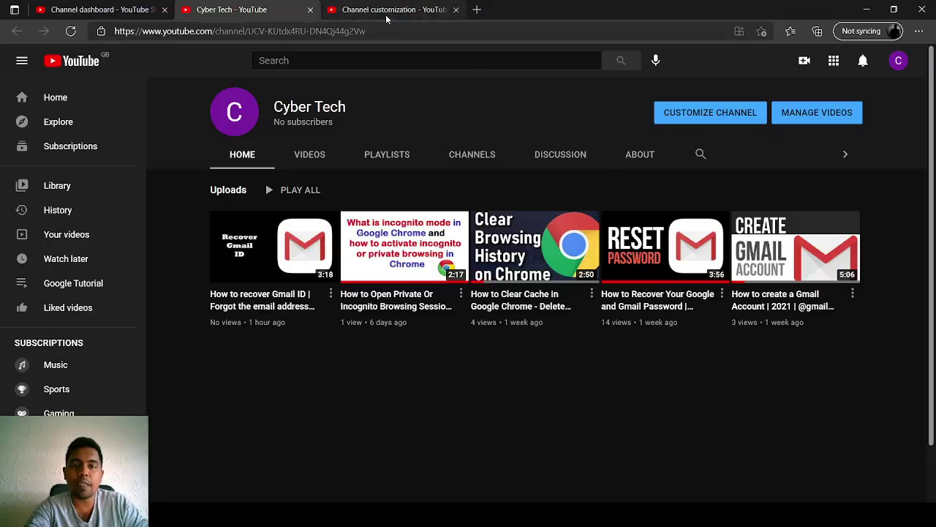
{"action": "left_click", "coordinate": [386, 9]}
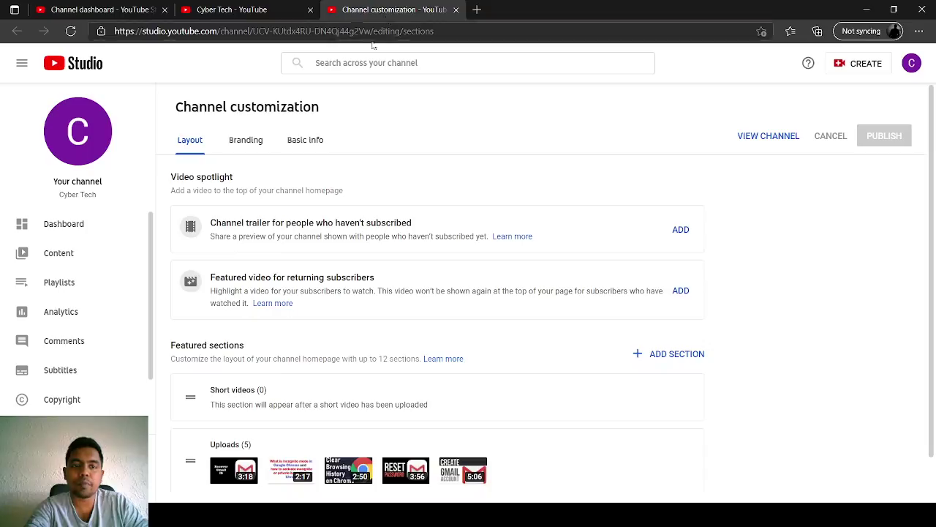
Step: Upload the bronze CT logo as the channel profile picture under Branding
{"action": "left_click", "coordinate": [236, 142]}
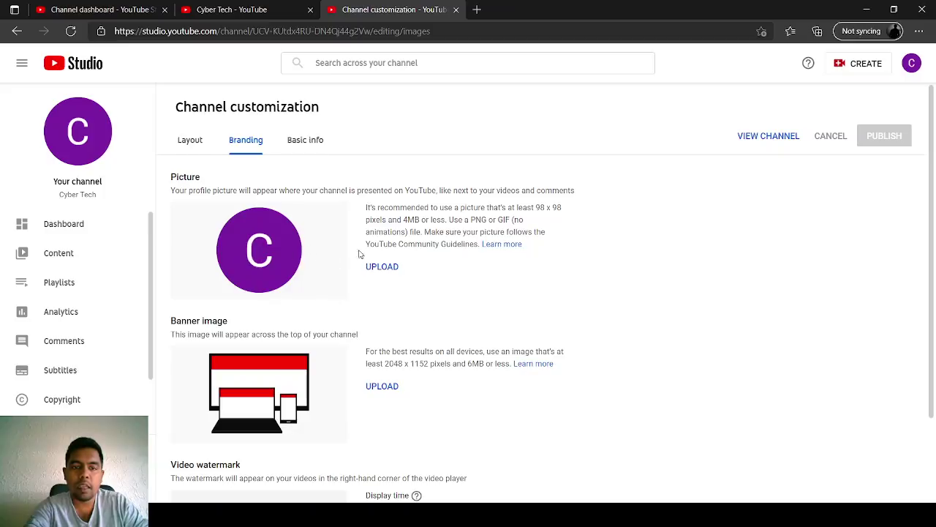
{"action": "left_click", "coordinate": [380, 266]}
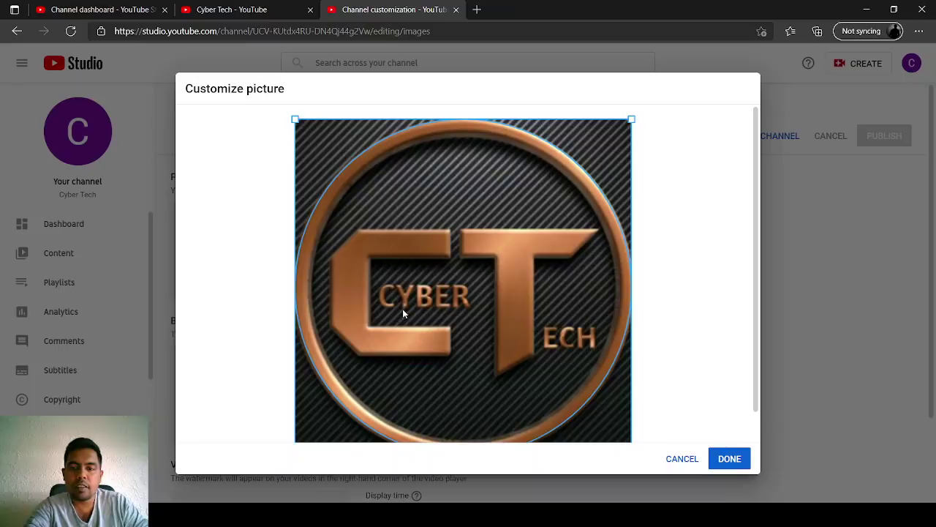
{"action": "left_click", "coordinate": [730, 459]}
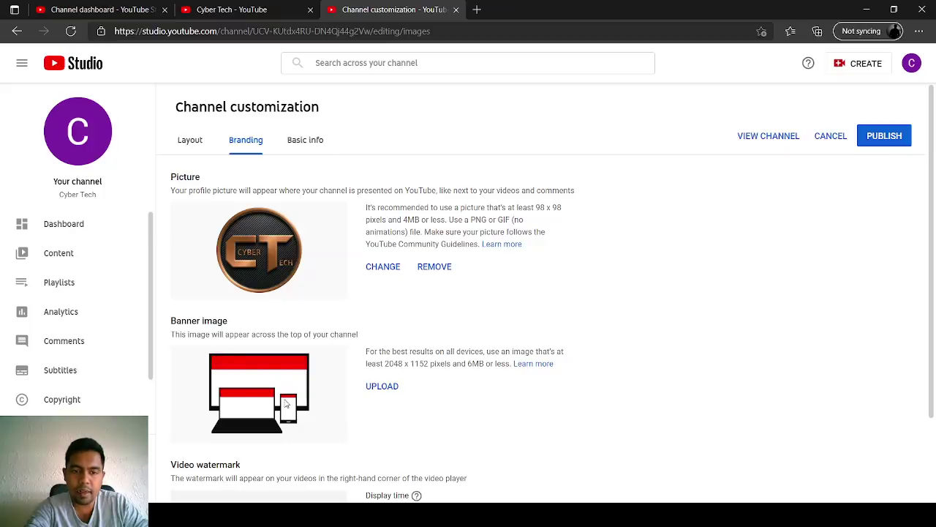
Step: Upload the blue 'Think Digital' business banner file as the channel banner image
{"action": "left_click", "coordinate": [382, 386]}
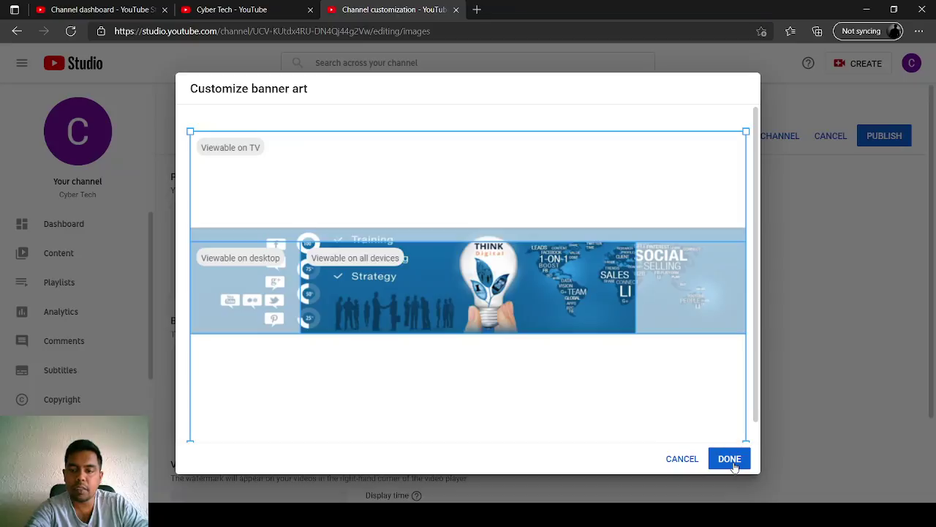
Step: Accept the blue banner crop and publish the new CT logo and banner
{"action": "left_click", "coordinate": [730, 458]}
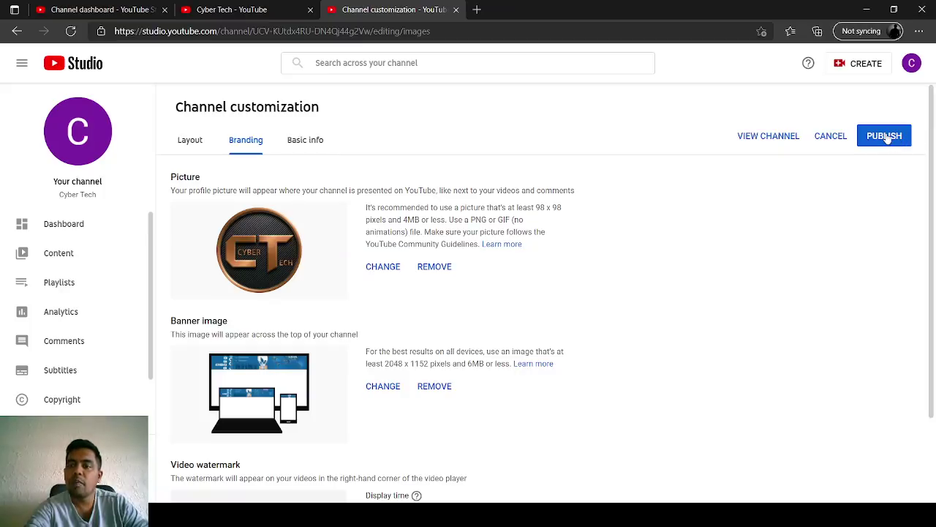
{"action": "left_click", "coordinate": [886, 137]}
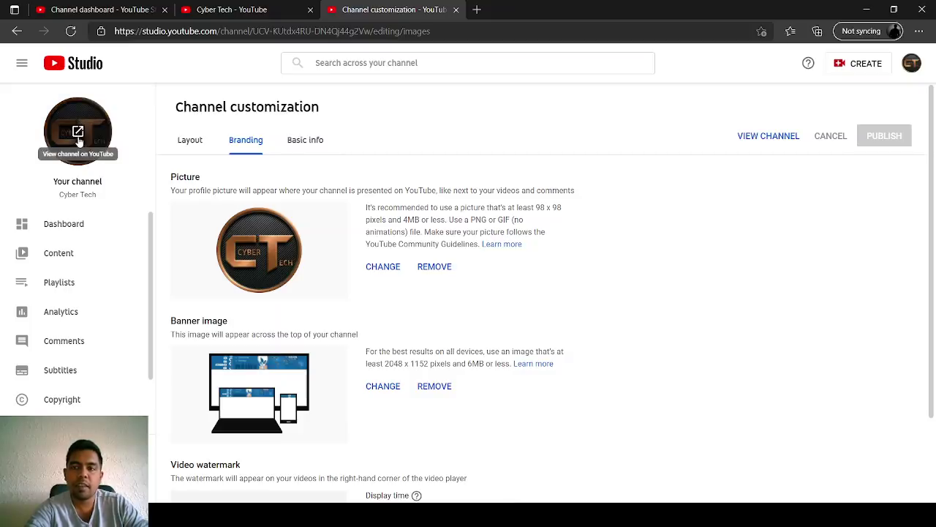
Step: Open the updated Cyber Tech channel page on YouTube in a new tab
{"action": "left_click", "coordinate": [740, 139]}
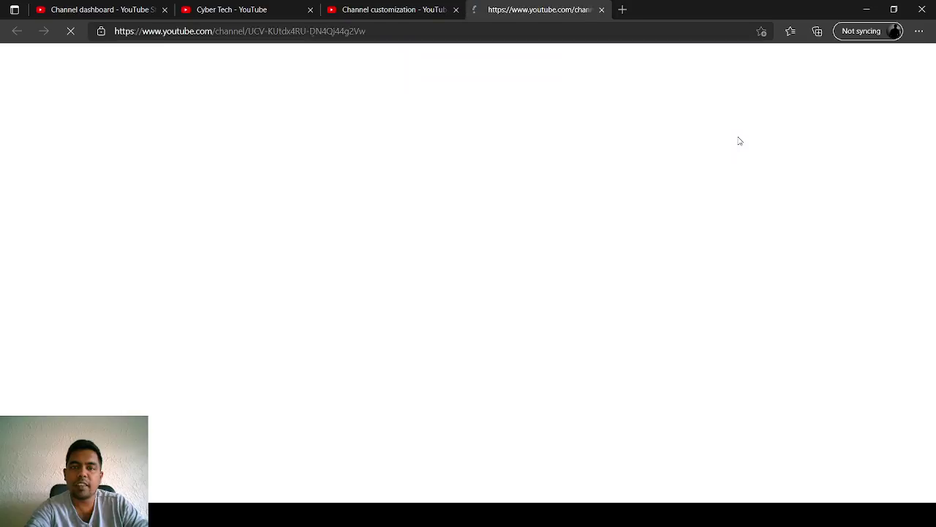